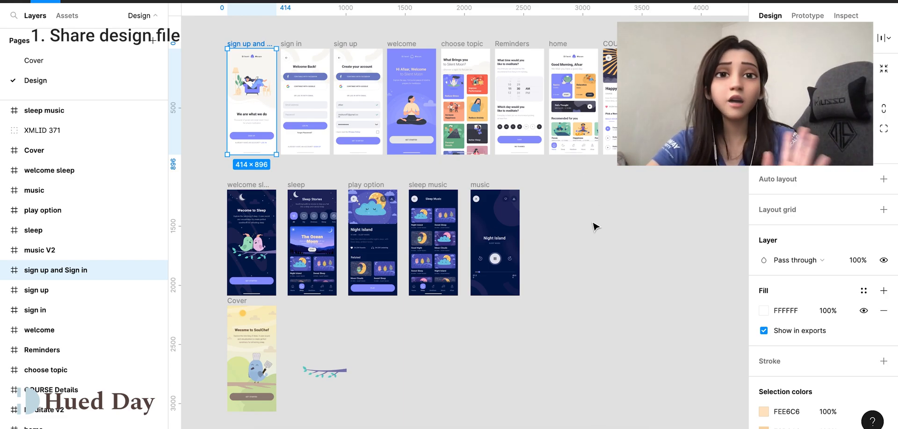
Toggle the interface panels off and back on, then clear the frame selection
key("ctrl+backslash")
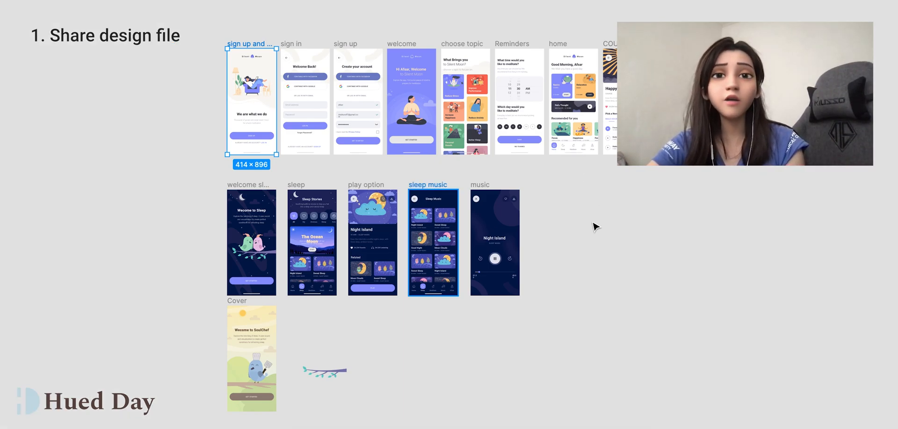
scroll(592, 226, "right", 3)
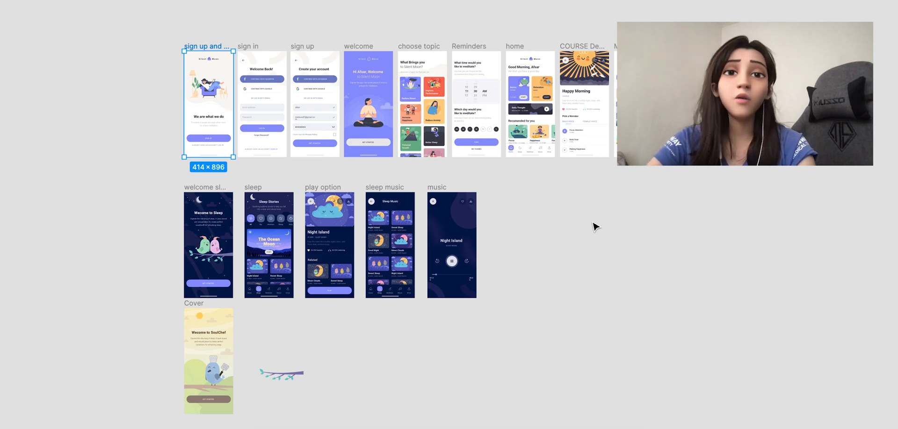
key("ctrl+backslash")
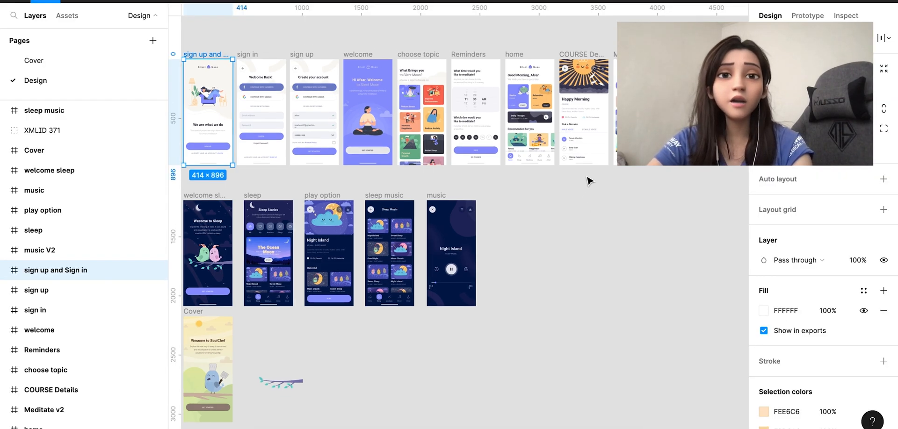
scroll(597, 231, "up", 4)
left_click(605, 288)
scroll(605, 288, "left", 3)
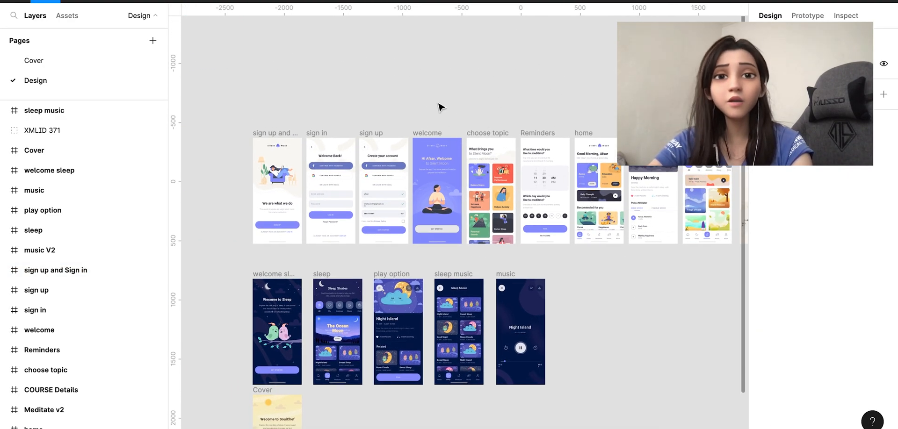
scroll(440, 106, "right", 3)
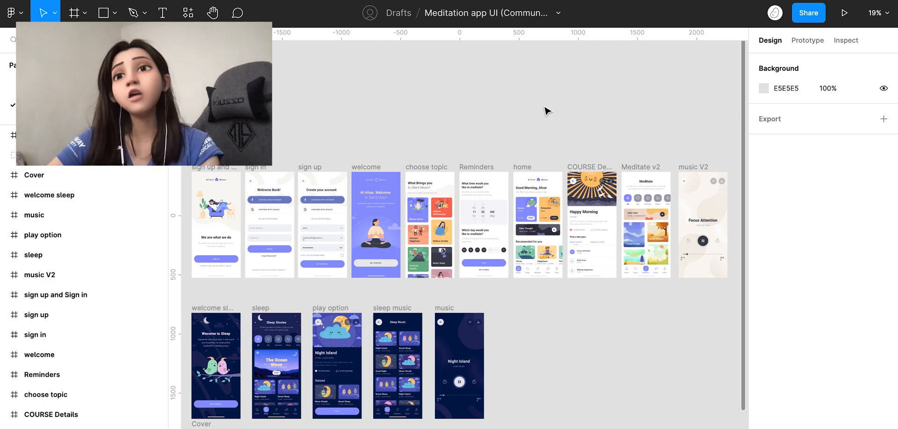
From Share, move the file out of Drafts into the Team project, skipping new-team creation
left_click(807, 15)
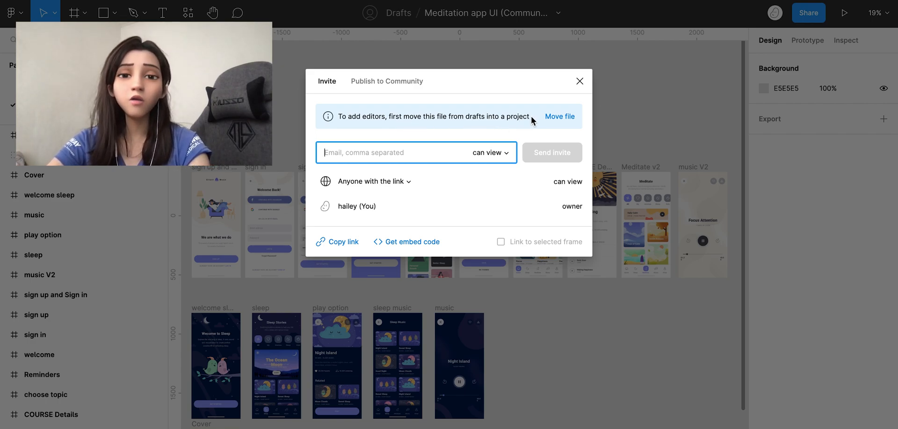
left_click(563, 116)
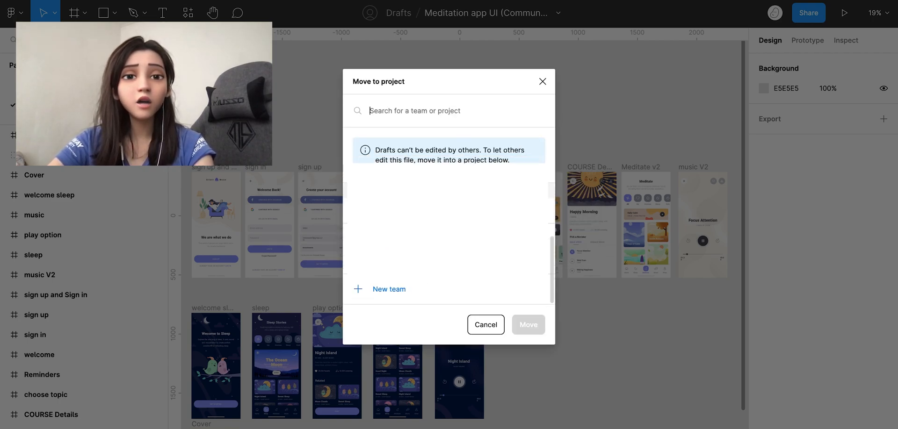
scroll(398, 280, "down", 2)
left_click(395, 292)
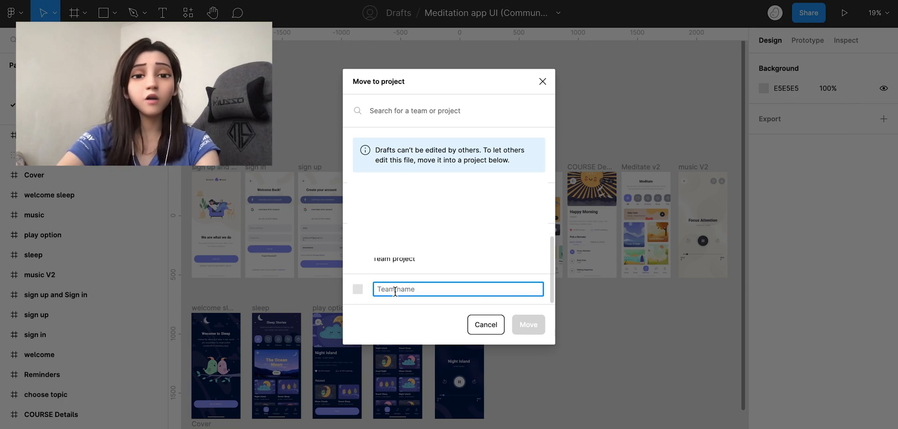
type("Team fl")
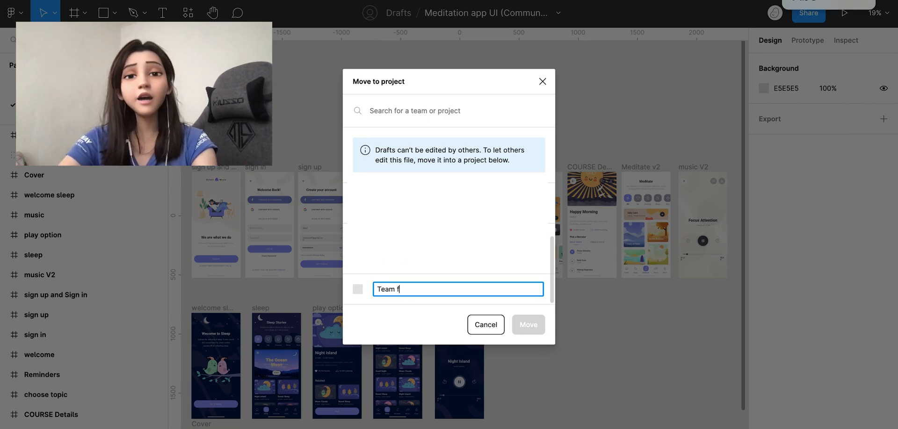
type("ie")
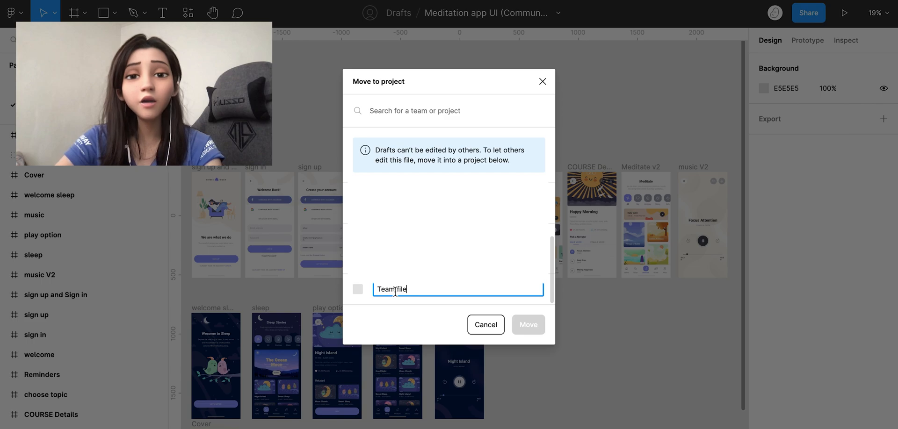
left_click(461, 301)
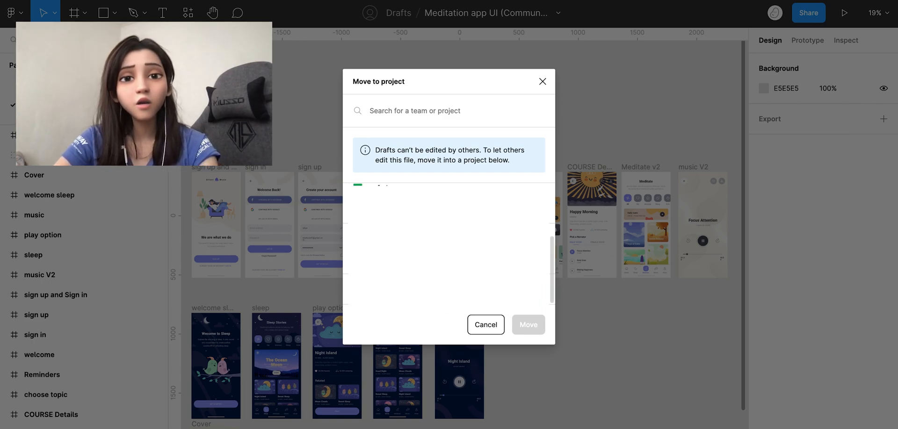
type("team")
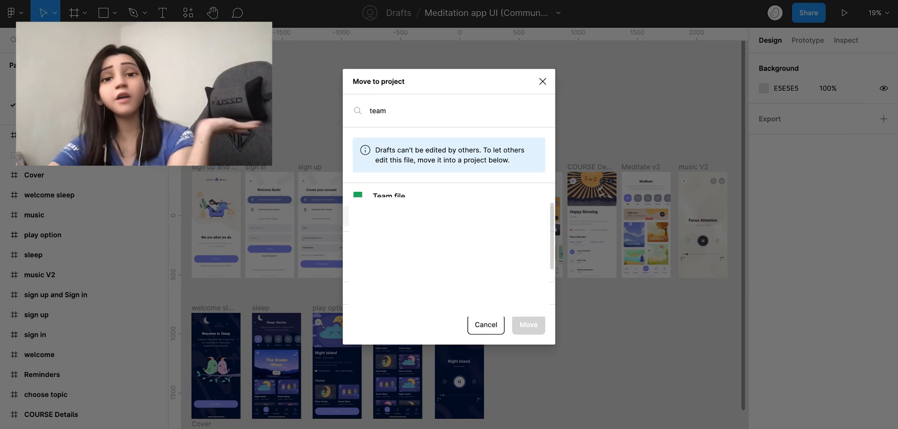
left_click(473, 216)
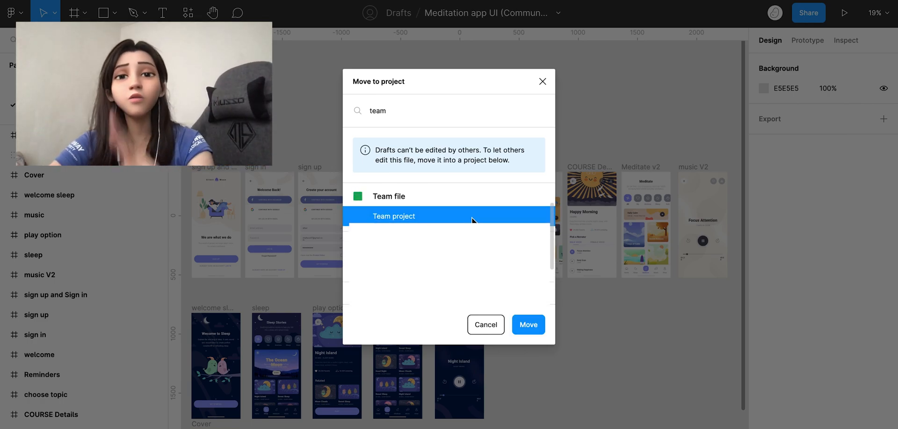
left_click(540, 327)
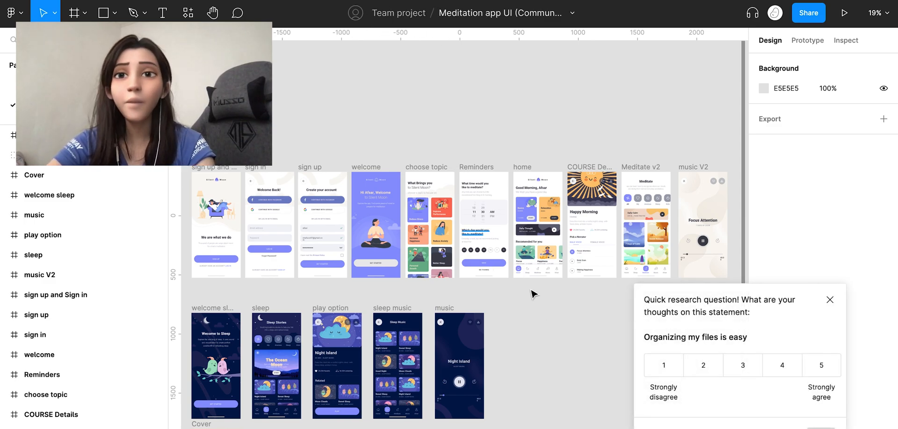
Reopen Share, keep anyone-with-link access at 'can view' and copy the file link
left_click(830, 300)
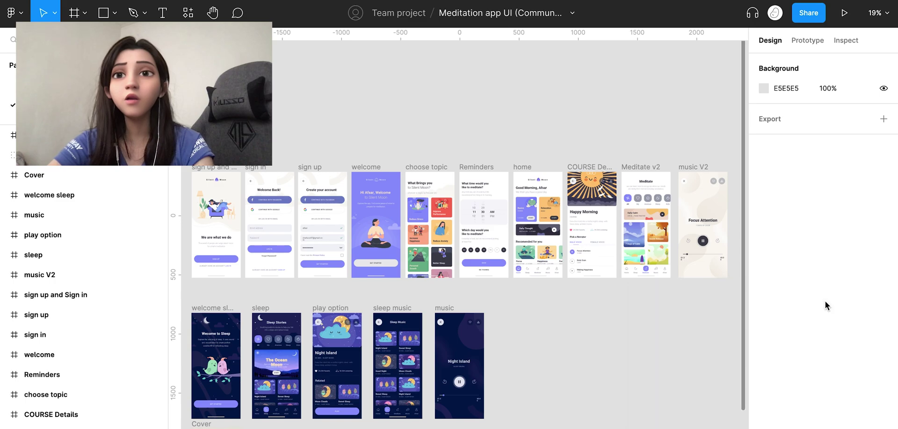
left_click(801, 15)
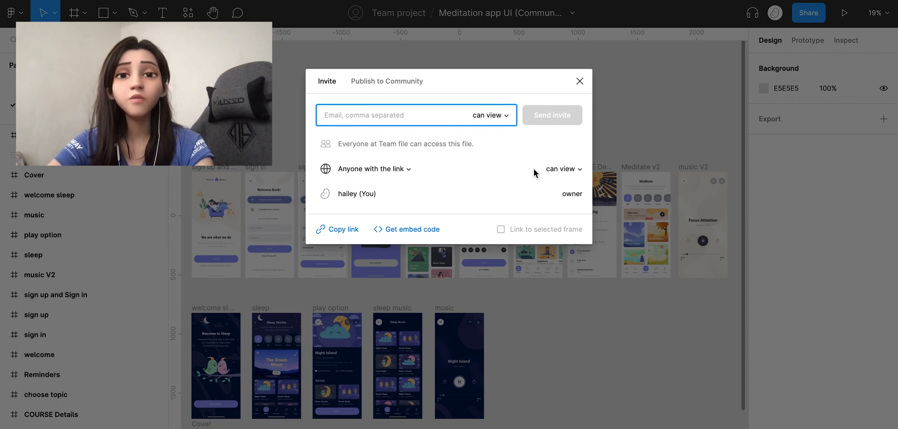
left_click(582, 171)
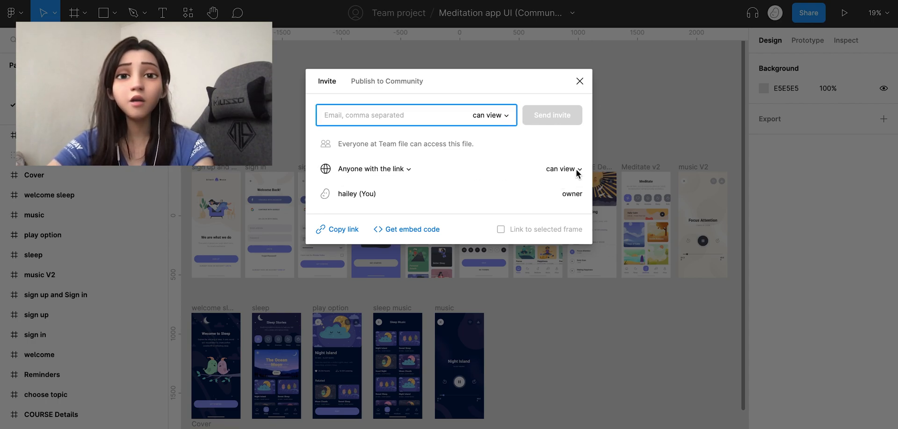
left_click(576, 169)
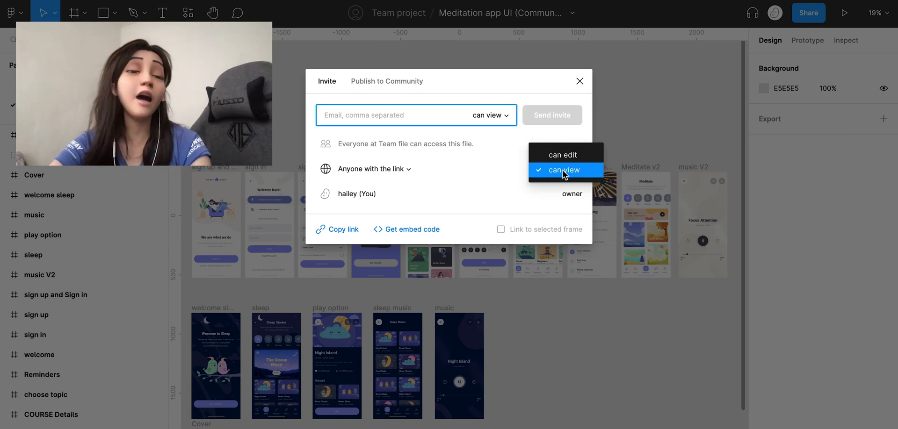
left_click(563, 171)
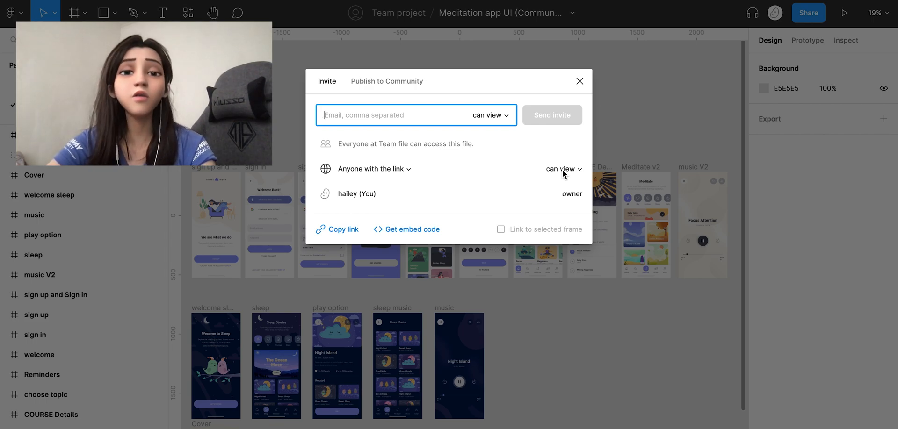
left_click(343, 231)
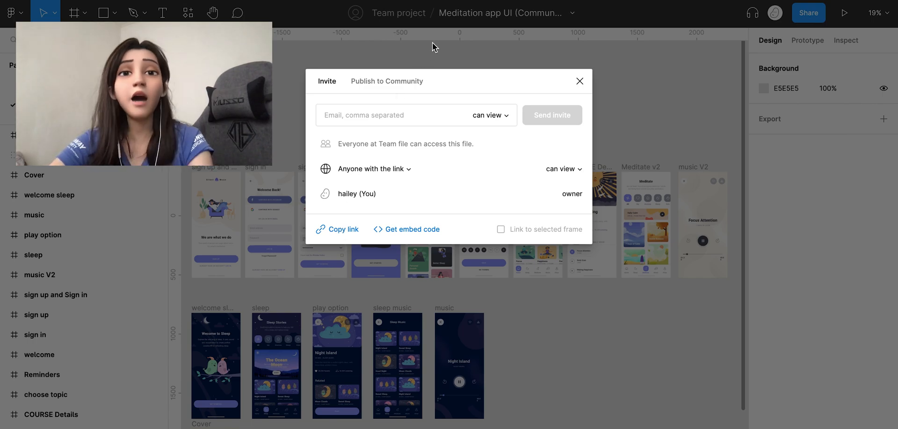
Send a view-only invite to the collaborator's email and close the Share dialog
left_click(400, 117)
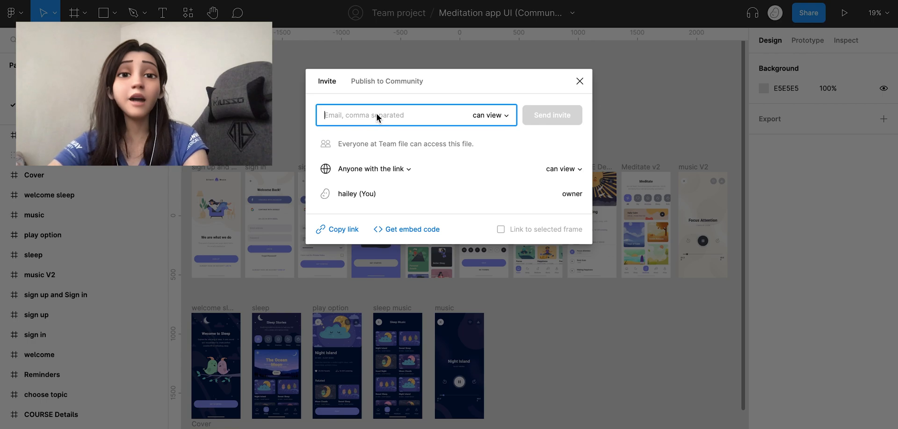
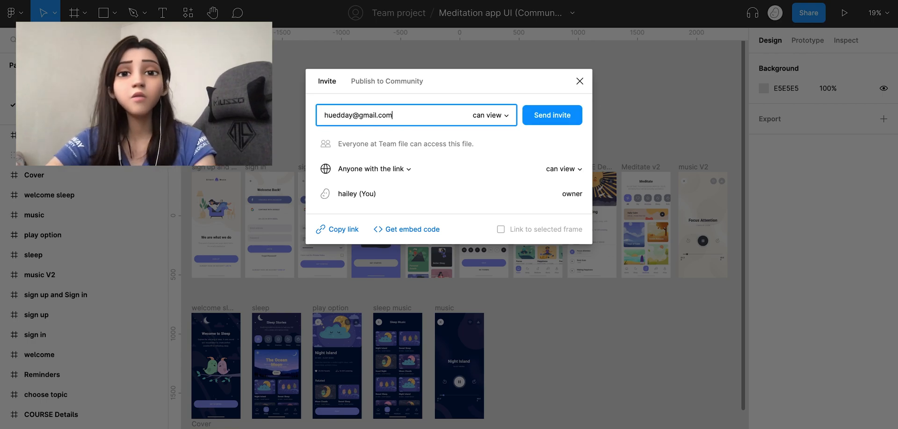
left_click(543, 118)
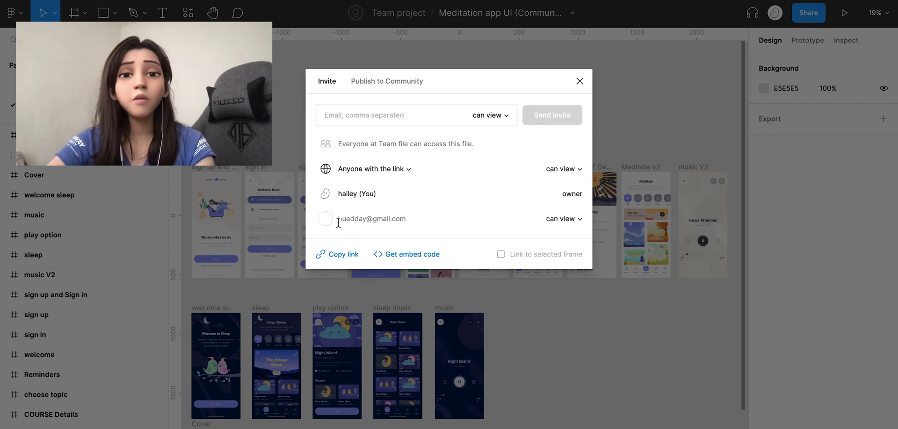
left_click(579, 81)
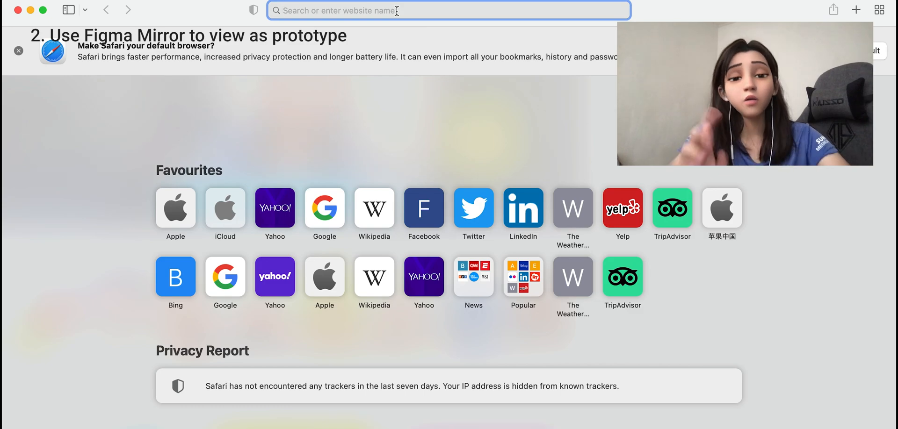
type("fig")
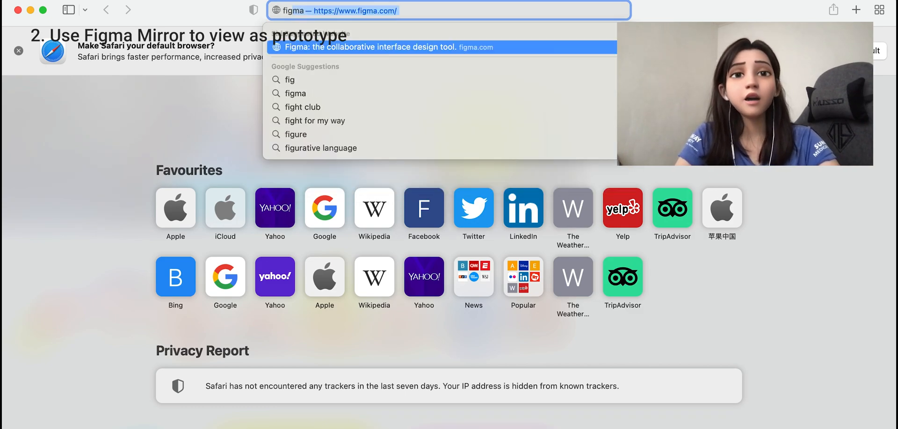
type("ma mirr")
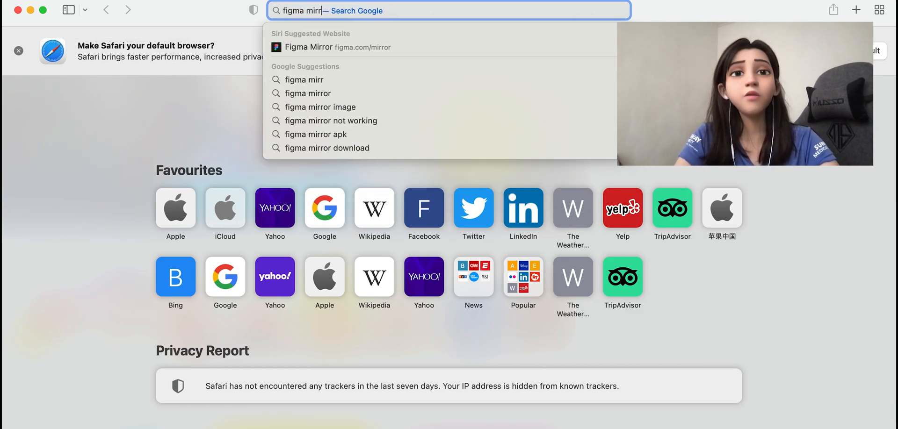
type("or")
Search 'figma mirror' in Safari and open the Figma Mirror site on figma.com
key("Return")
left_click(167, 165)
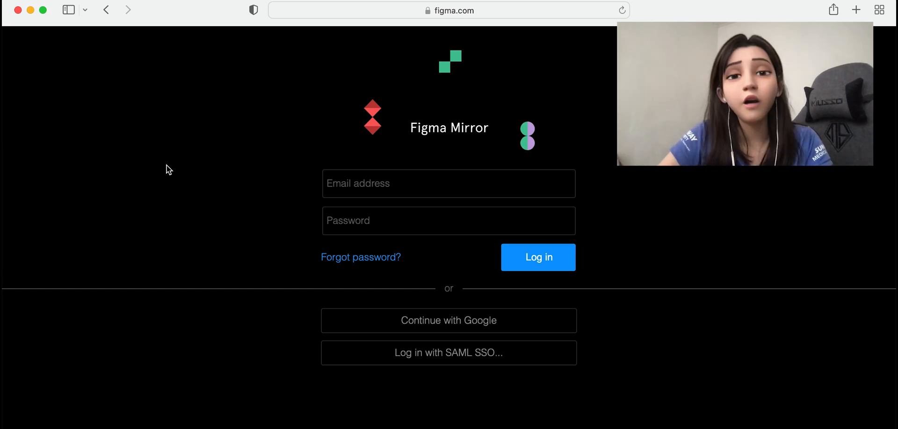
Sign in to Figma Mirror with Google and dismiss the save-password prompt
left_click(448, 321)
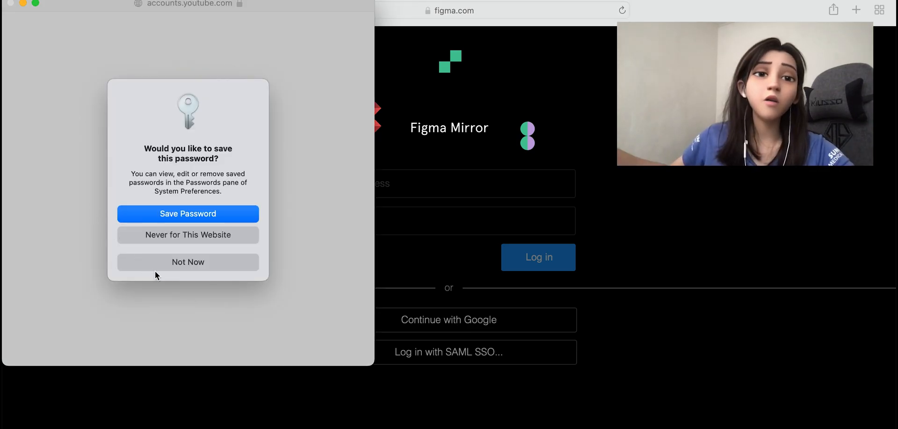
left_click(153, 267)
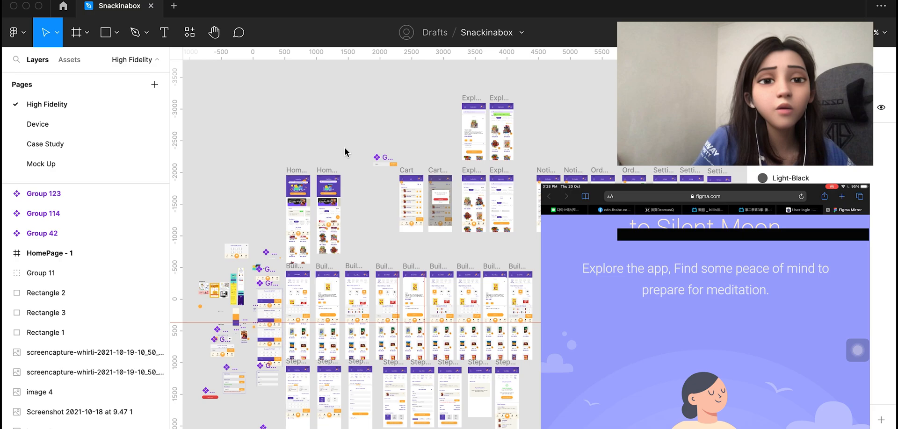
scroll(303, 143, "down", 3)
scroll(303, 143, "left", 2)
Select the first 375×1397 HomePage frame in Snackinabox for mirroring
left_click(335, 126)
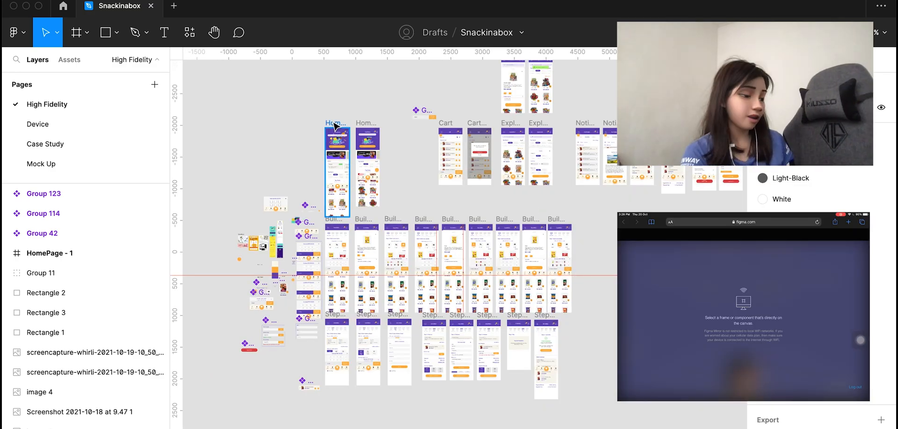
left_click(334, 127)
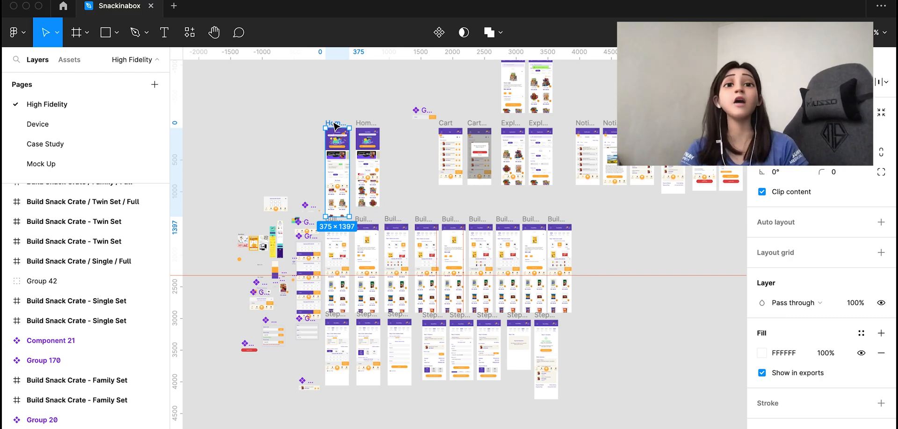
scroll(336, 126, "up", 2)
Deselect the home page frame by clicking empty canvas
left_click(431, 166)
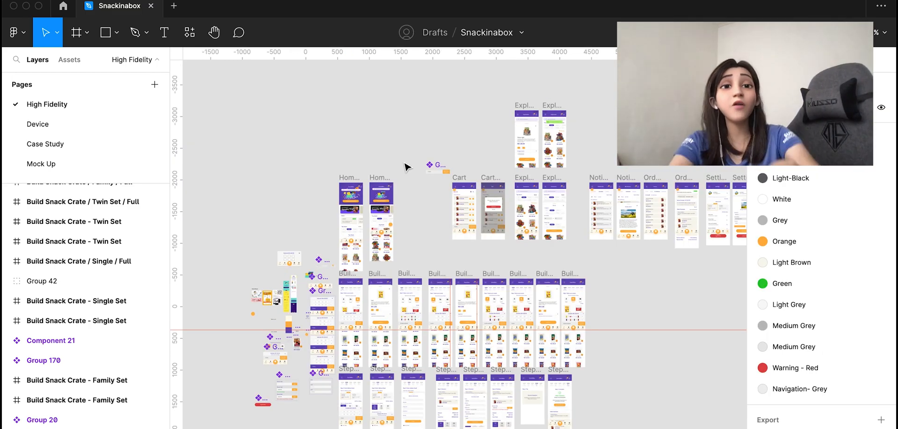
scroll(455, 149, "down", 2)
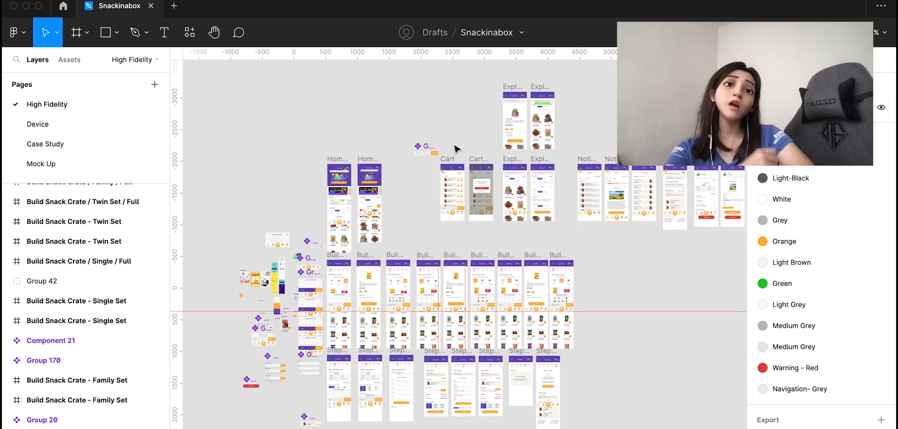
scroll(455, 149, "right", 3)
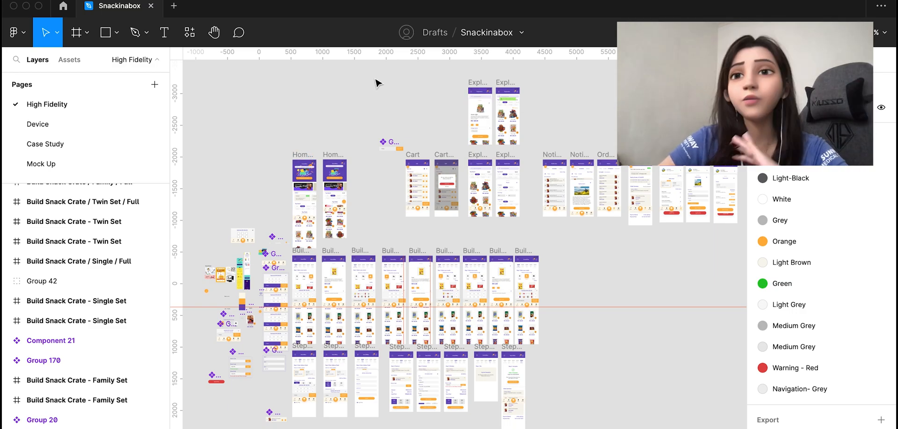
Select the Home frame and run it as a prototype with Present
left_click(302, 156)
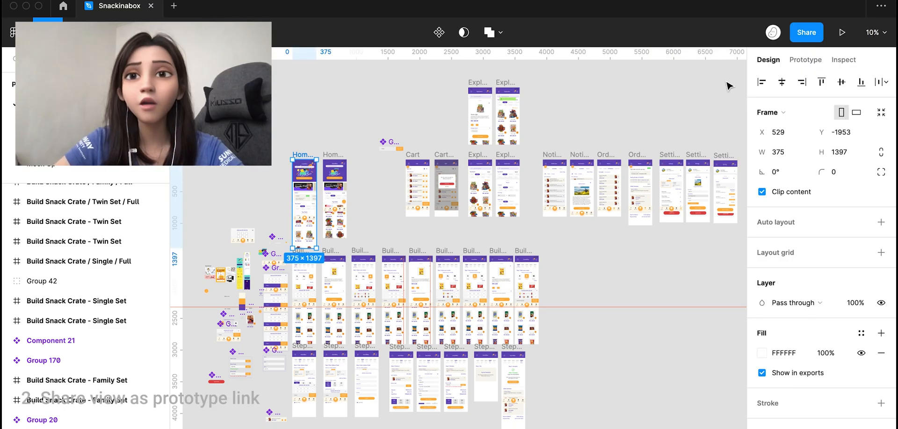
left_click(843, 33)
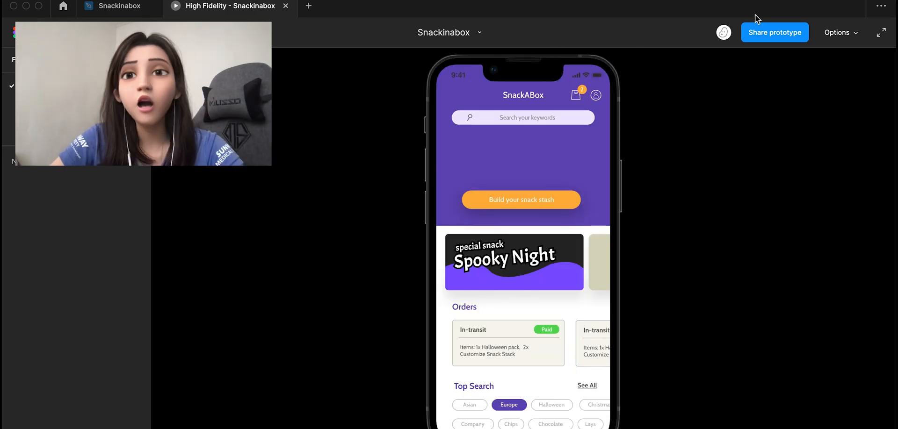
Copy the prototype link from Share prototype and close the dialog
left_click(771, 35)
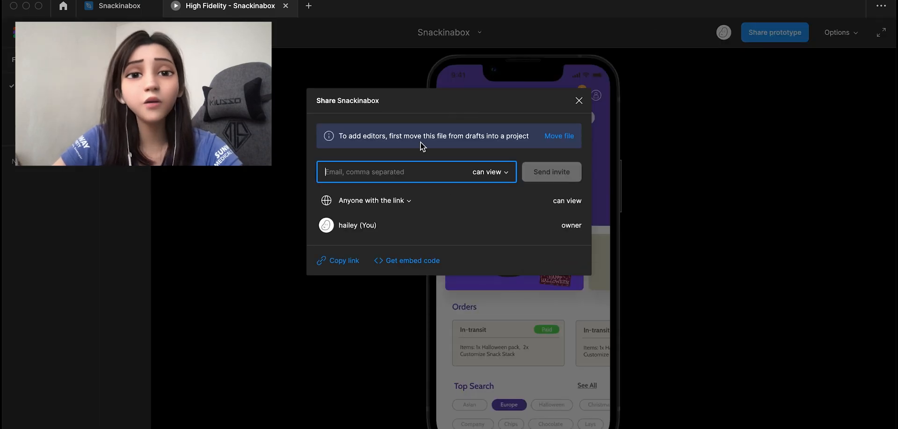
left_click(351, 262)
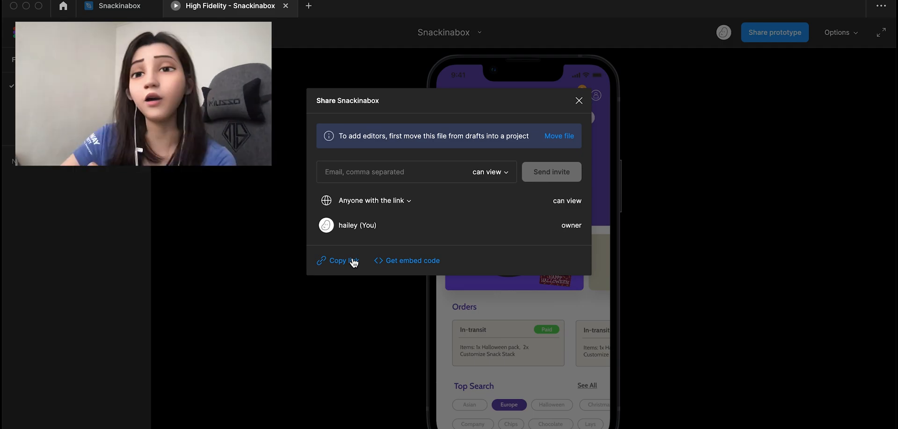
left_click(579, 101)
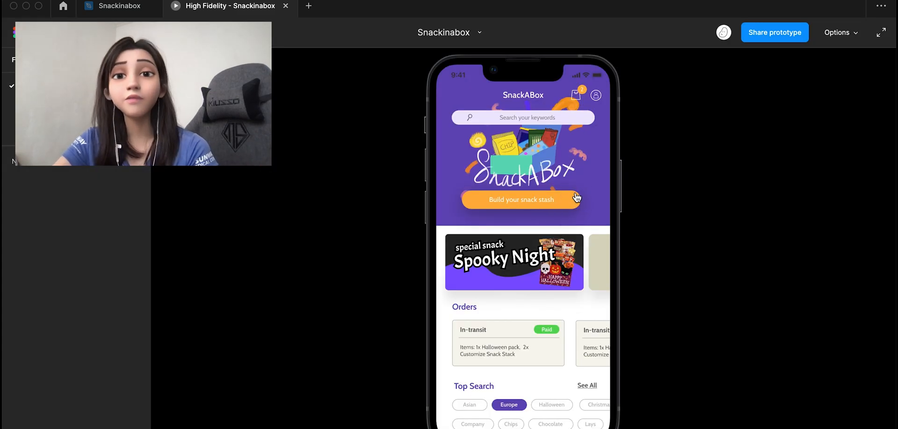
scroll(401, 179, "down", 1)
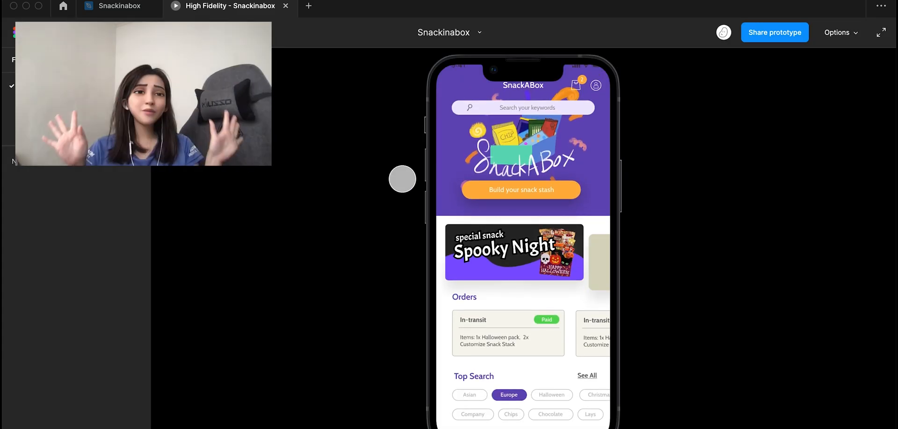